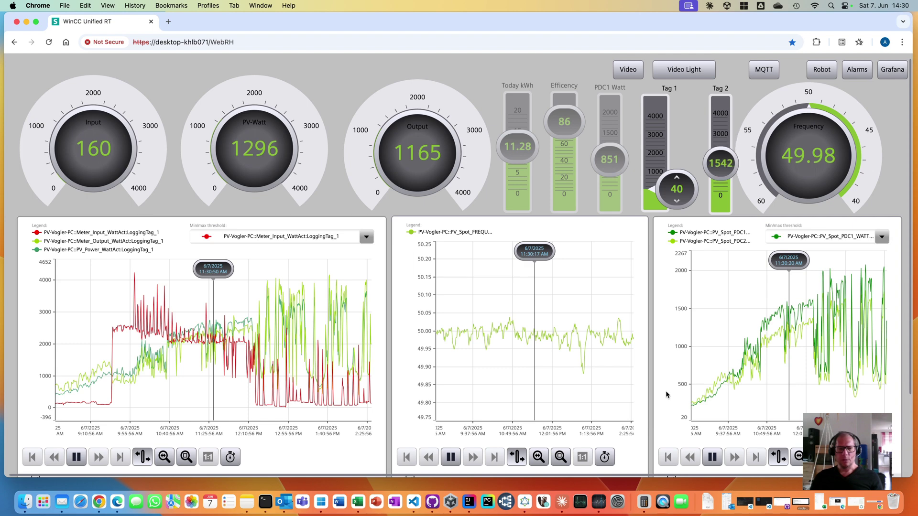
- Switch to Claude and send the prompt "let's give me a list of active alerts."
{"action": "left_click", "coordinate": [562, 502]}
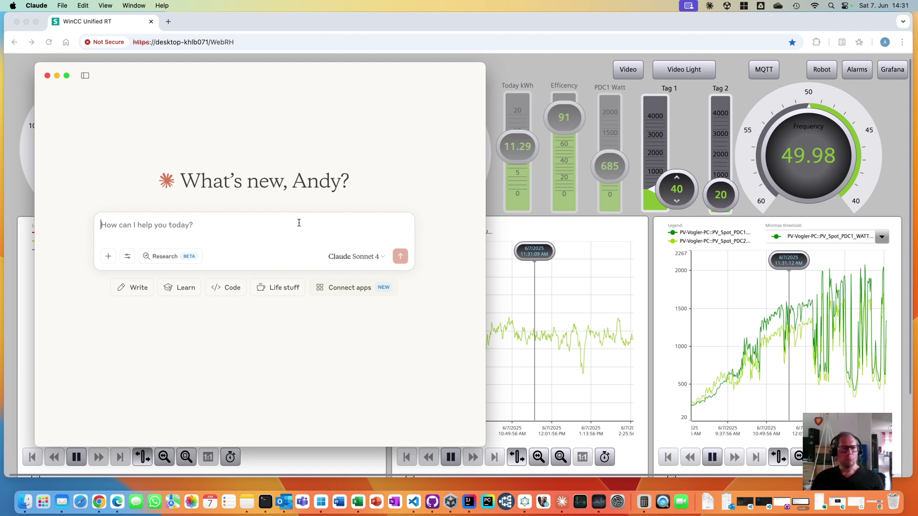
{"action": "type", "text": "let's"}
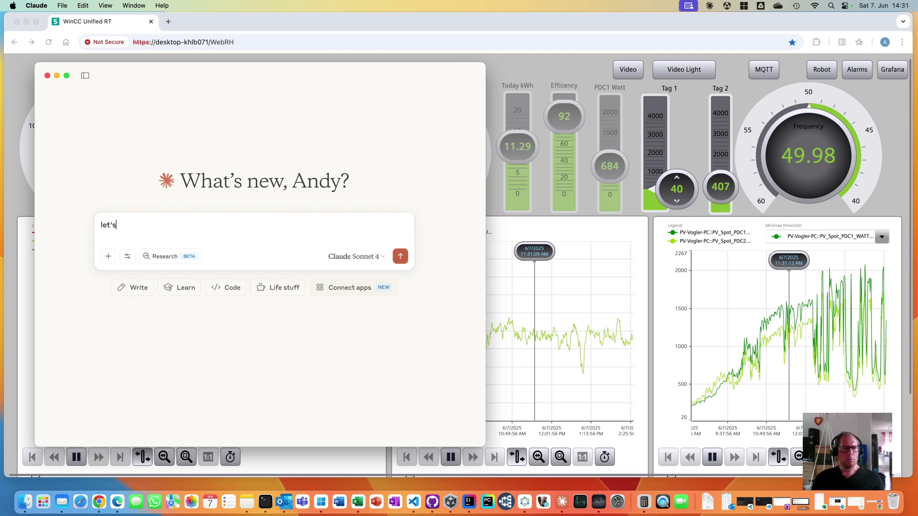
{"action": "type", "text": " give me a list "}
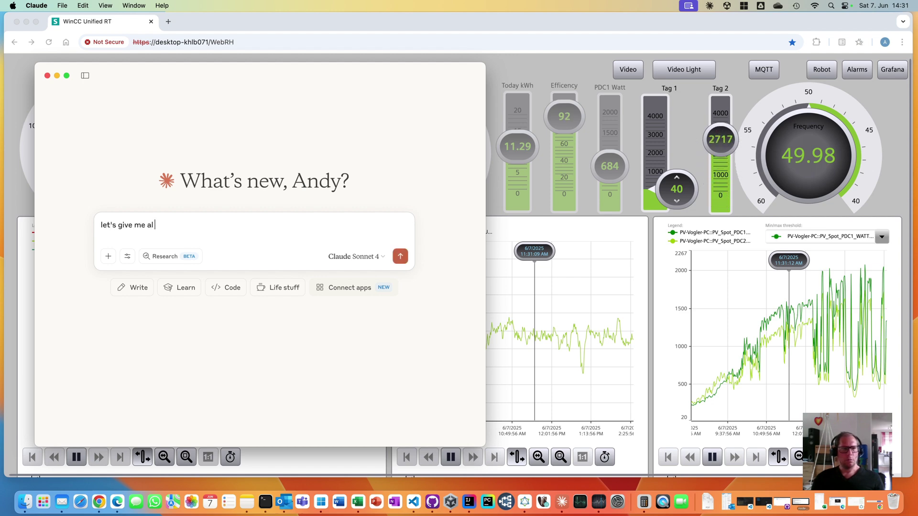
{"action": "type", "text": "of acti"}
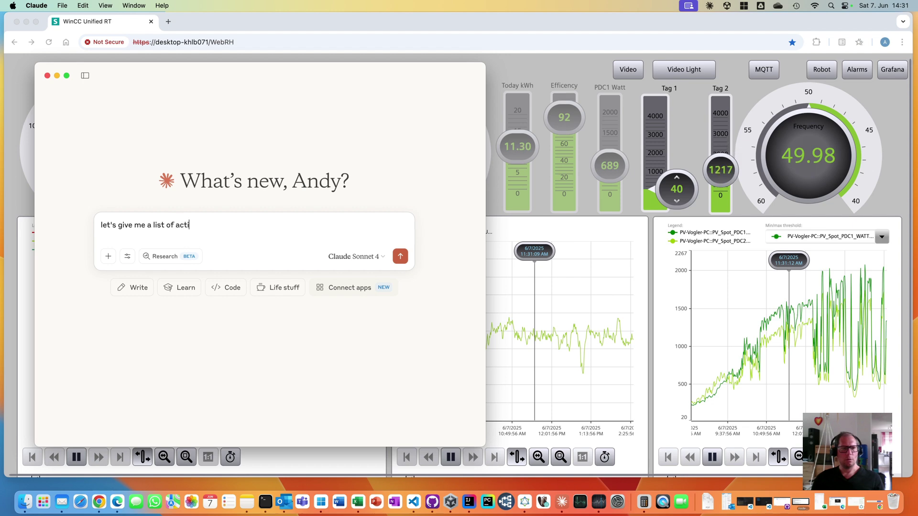
{"action": "type", "text": "ve alerts."}
{"action": "key", "text": "Return"}
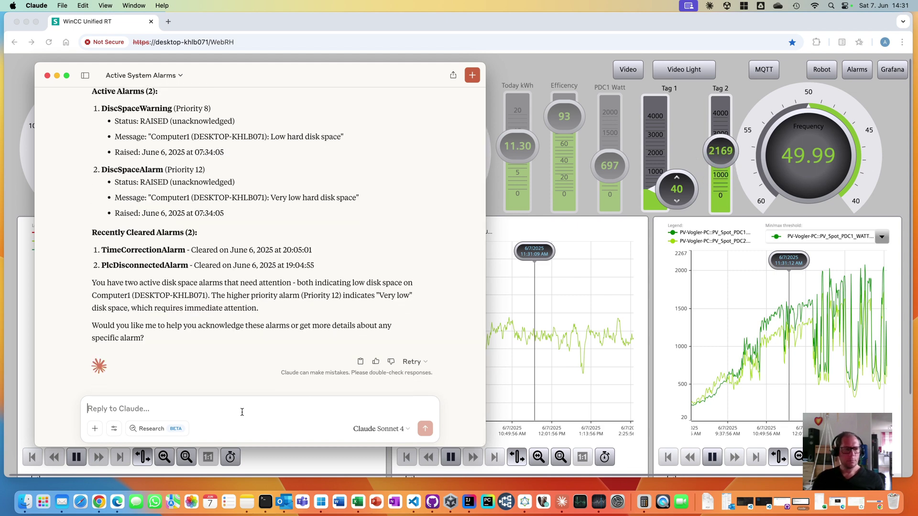
- Ask in the chat: "Can you give me a tag which is like the name "Tag 1"."
{"action": "type", "text": "Can you give me"}
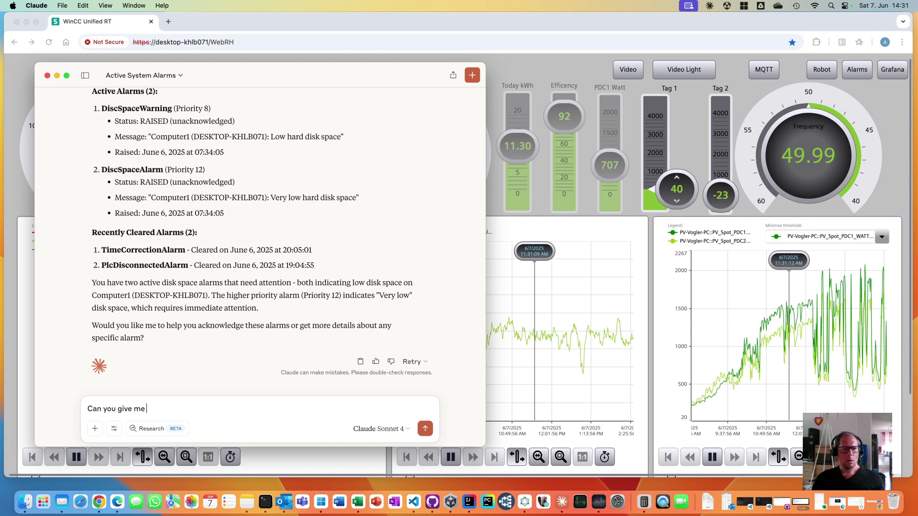
{"action": "type", "text": " a "}
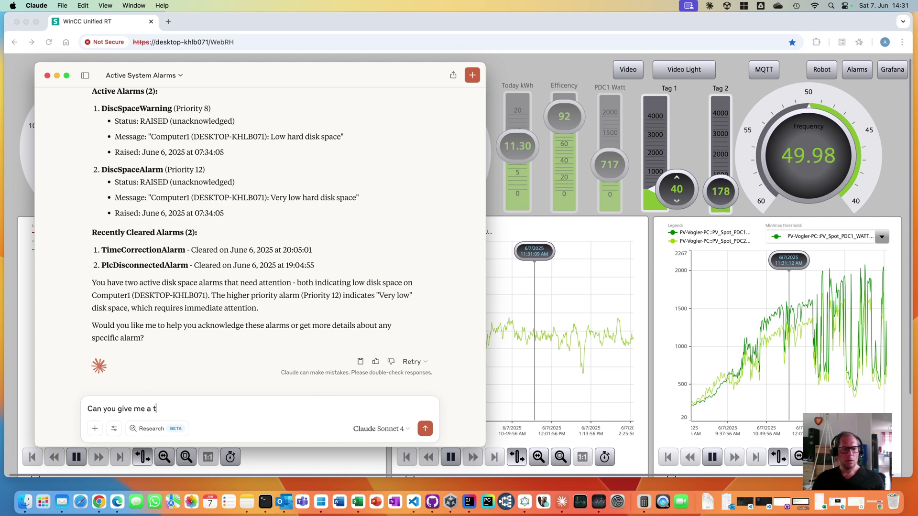
{"action": "type", "text": "tag which is "}
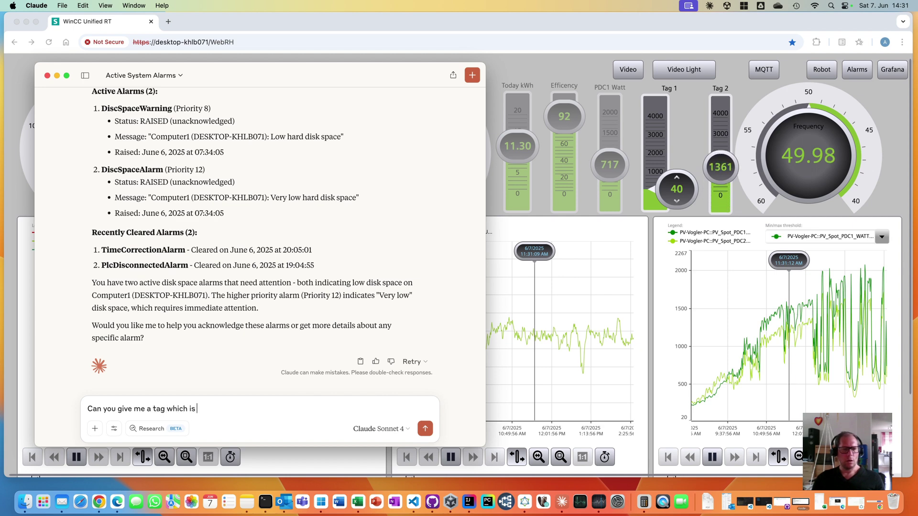
{"action": "type", "text": "like the"}
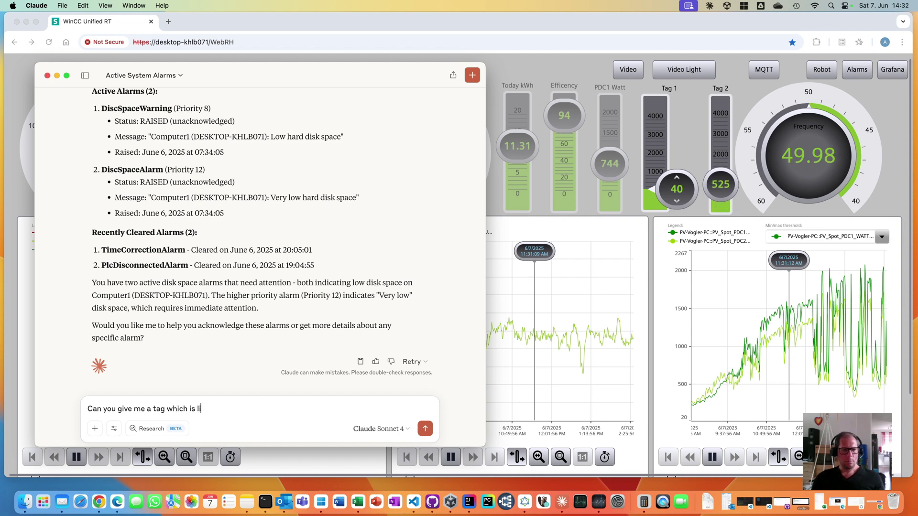
{"action": "type", "text": "nam"}
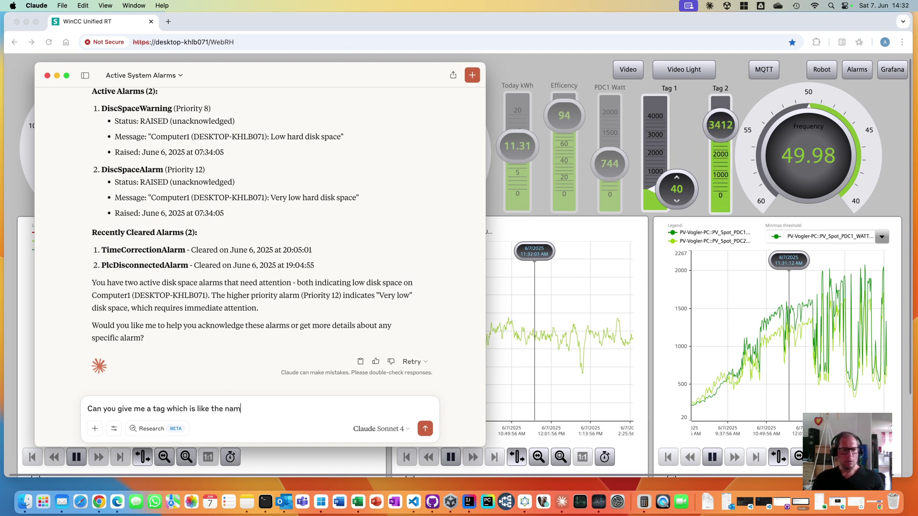
{"action": "type", "text": "e \"Tag !\"."}
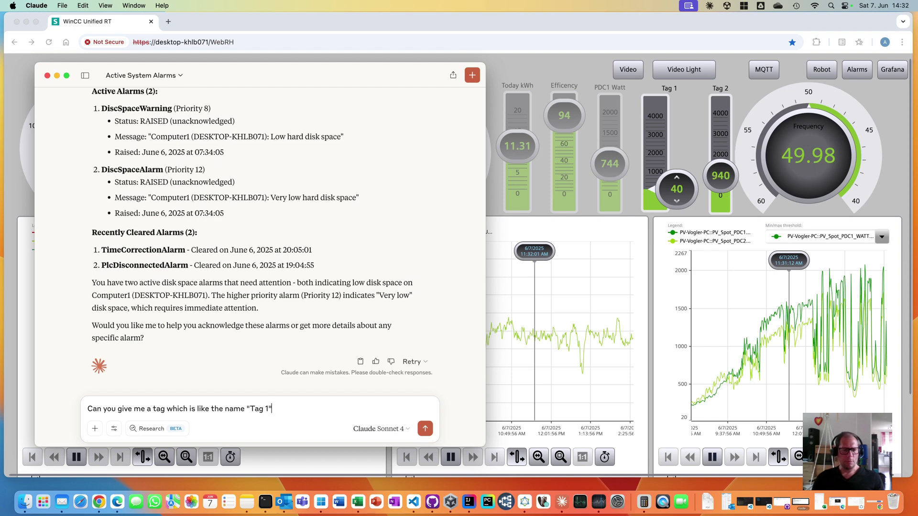
{"action": "key", "text": "Return"}
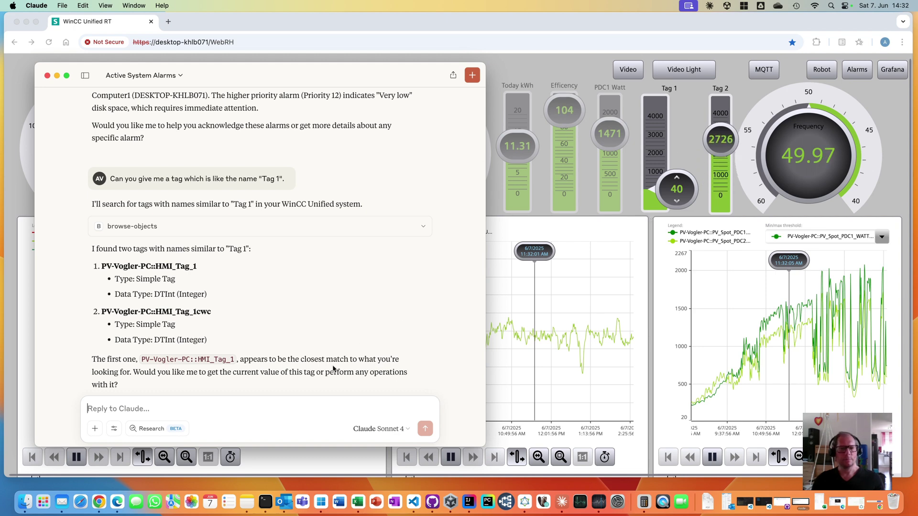
- Reply with "Ok, give me the current value of the tag." to read the HMI_Tag_1 tag
{"action": "type", "text": "Ok,"}
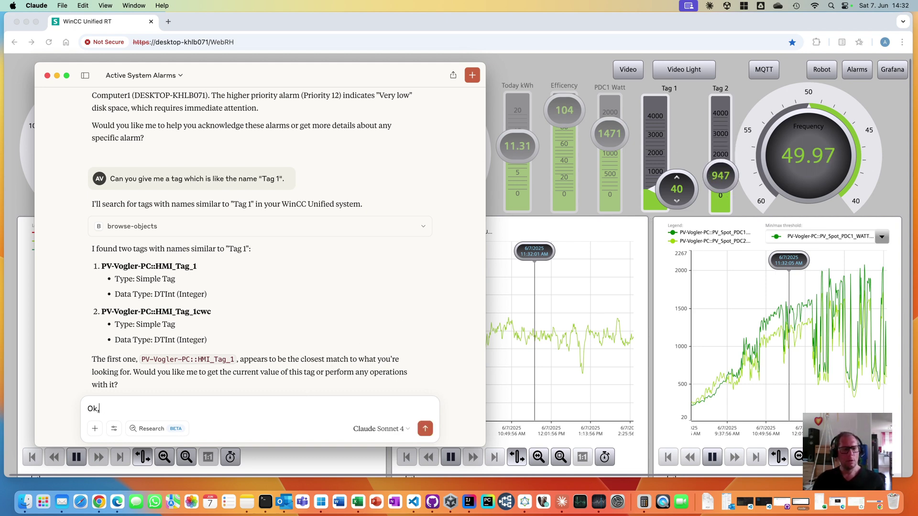
{"action": "type", "text": " give me"}
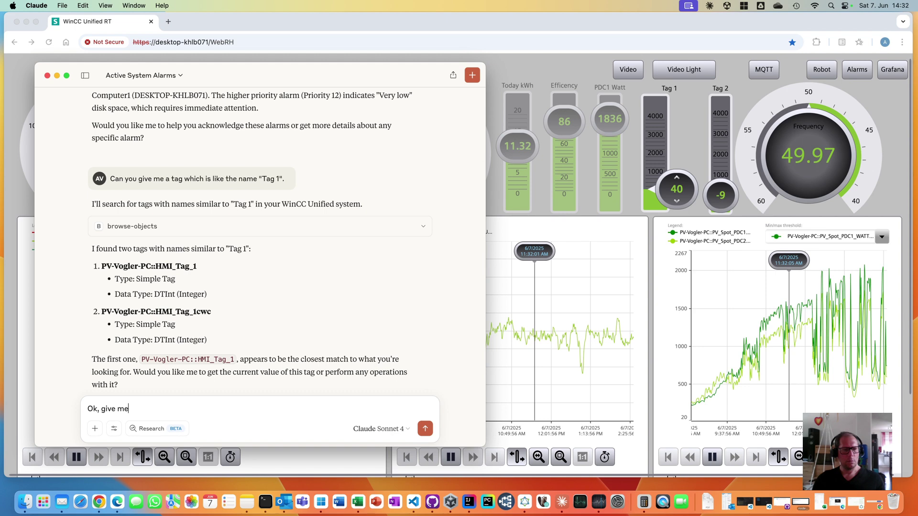
{"action": "type", "text": " the current v"}
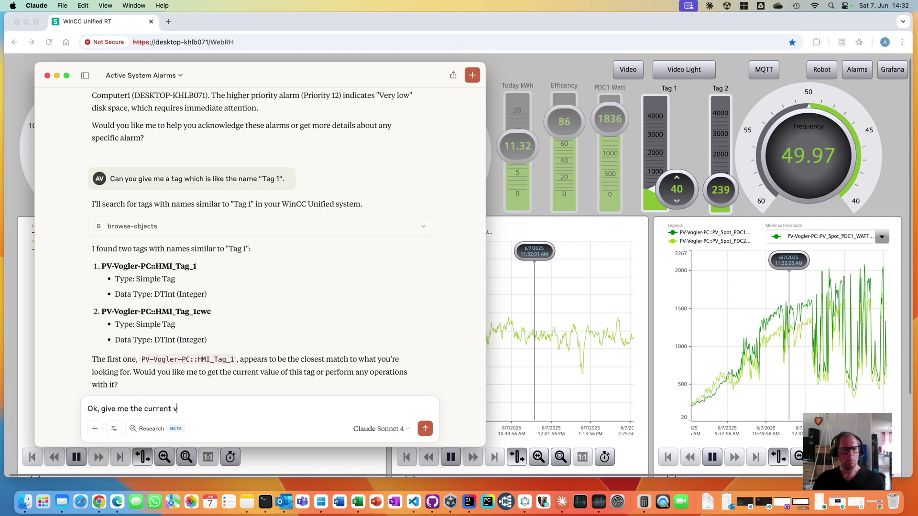
{"action": "type", "text": "alue of the tag."}
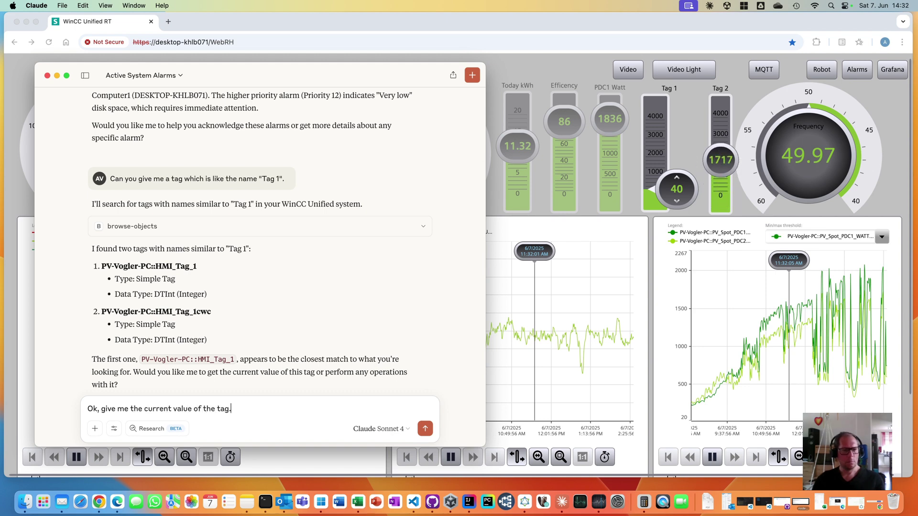
{"action": "key", "text": "Return"}
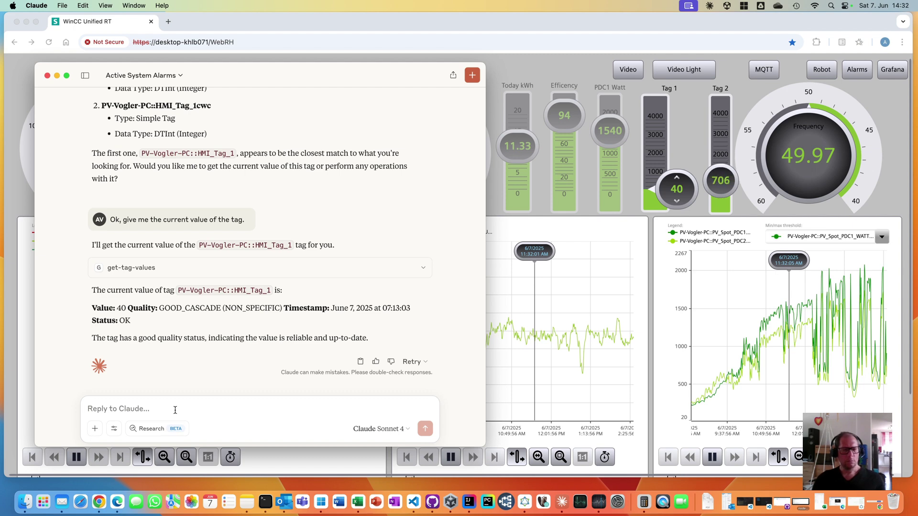
- Have the same tag written by sending "And now let set this tag to value 100."
{"action": "type", "text": "And now let set"}
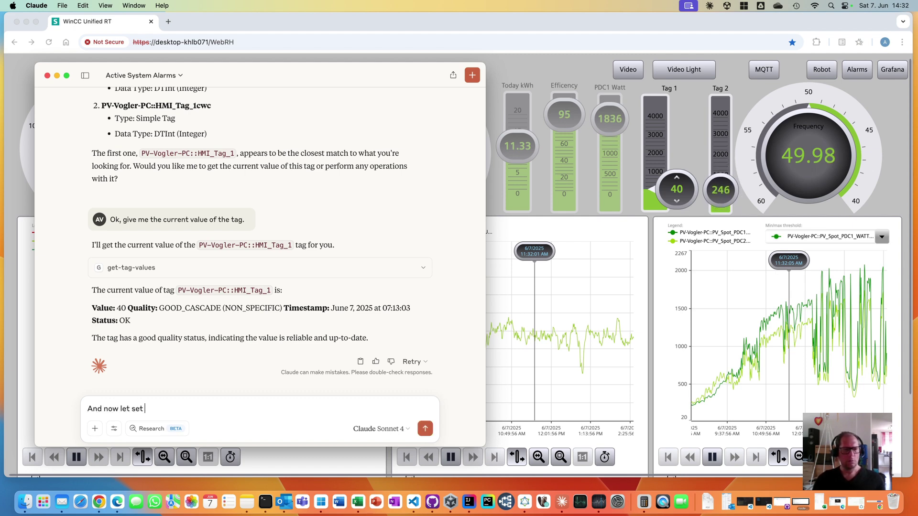
{"action": "type", "text": " this tag to"}
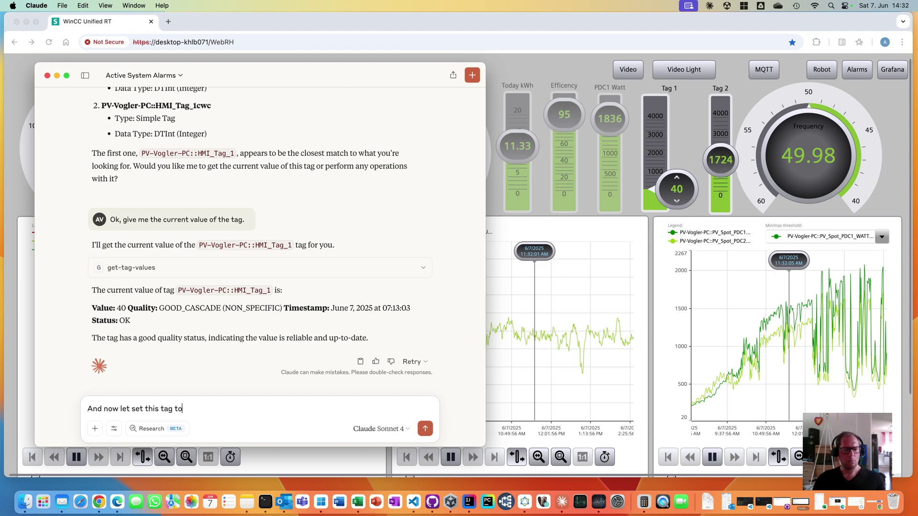
{"action": "type", "text": " value 100."}
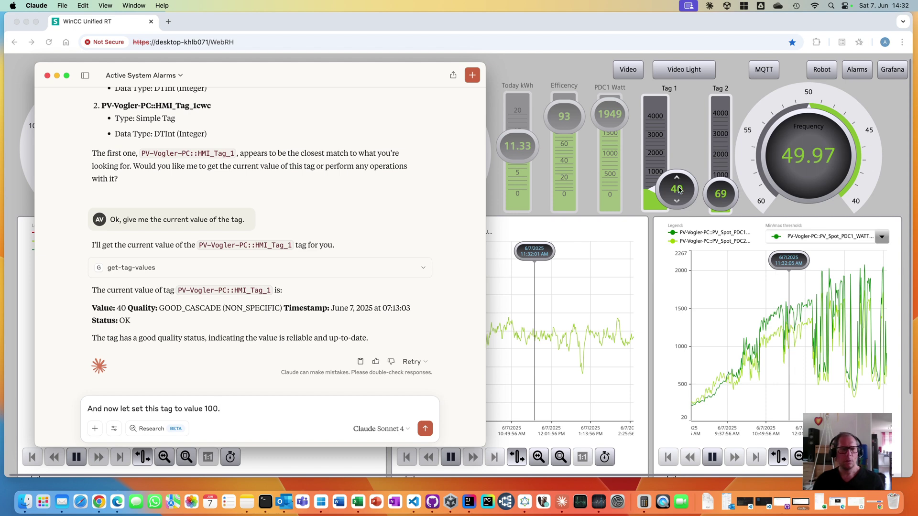
{"action": "key", "text": "Return"}
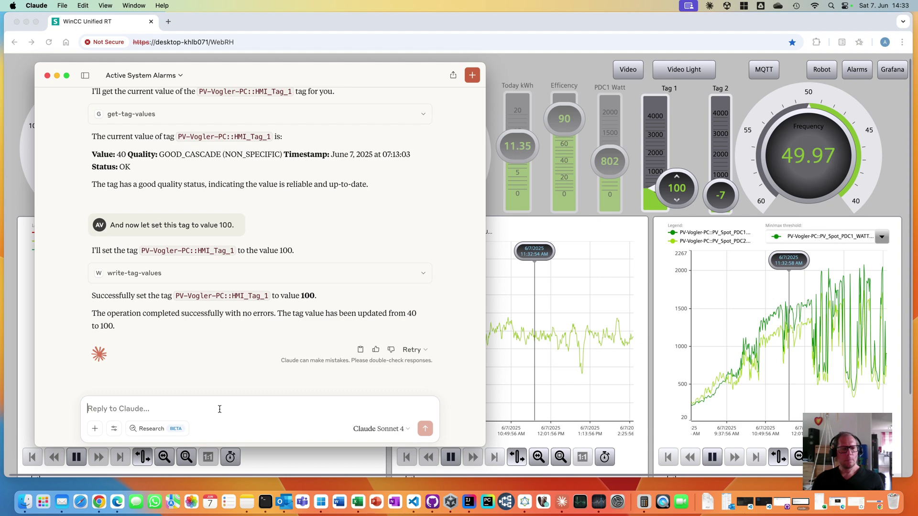
- Send the question "Ok, can you find a tag which tells me the current pv production?"
{"action": "type", "text": "Ok, can"}
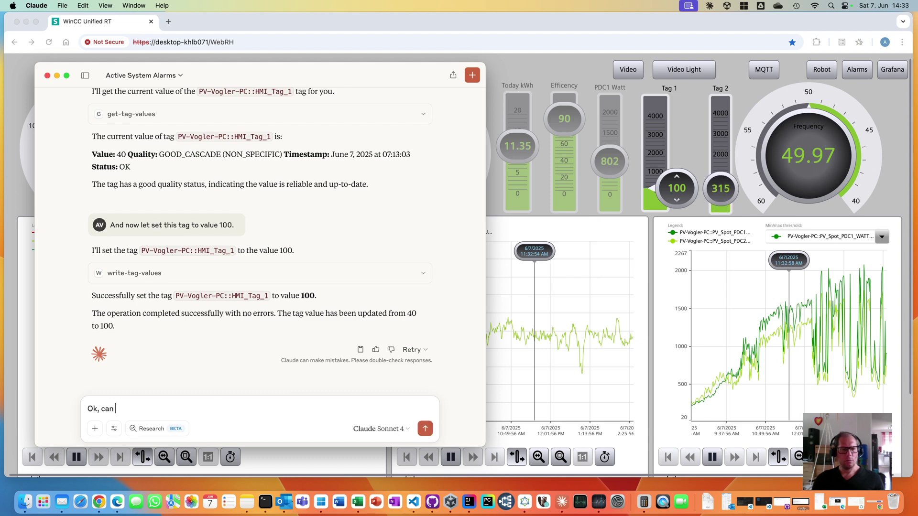
{"action": "type", "text": " you find a ta"}
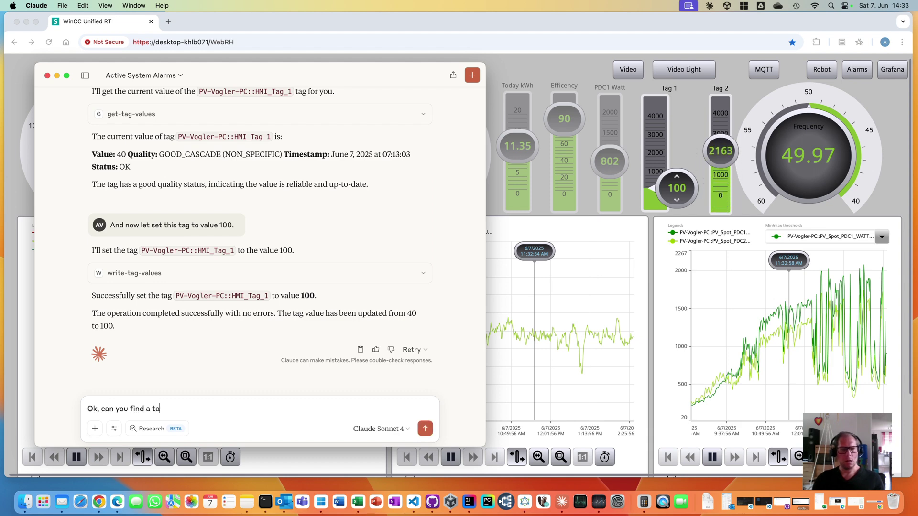
{"action": "type", "text": "g which tells me the current p"}
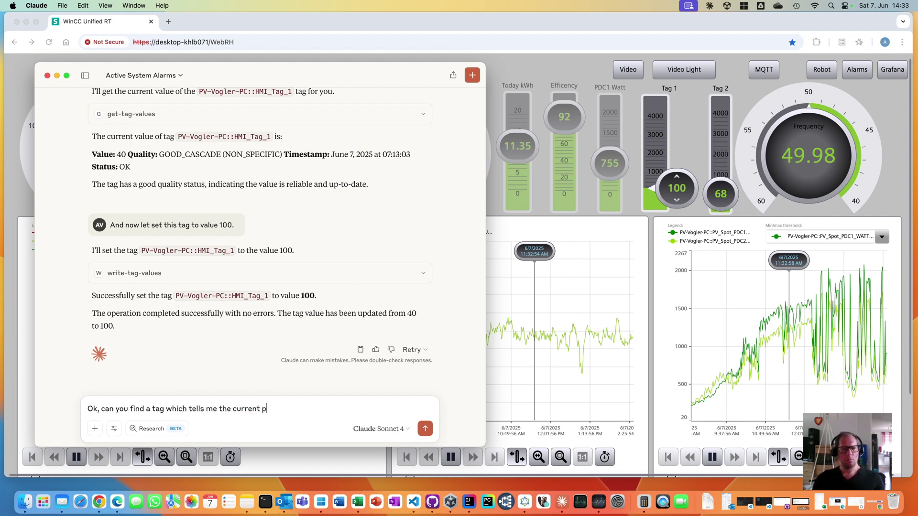
{"action": "type", "text": "v pr"}
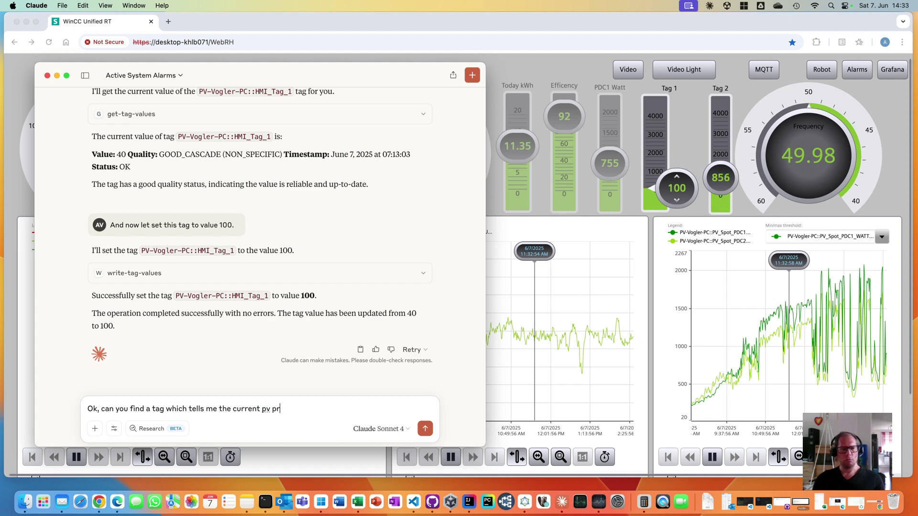
{"action": "type", "text": "oduction?"}
{"action": "key", "text": "Return"}
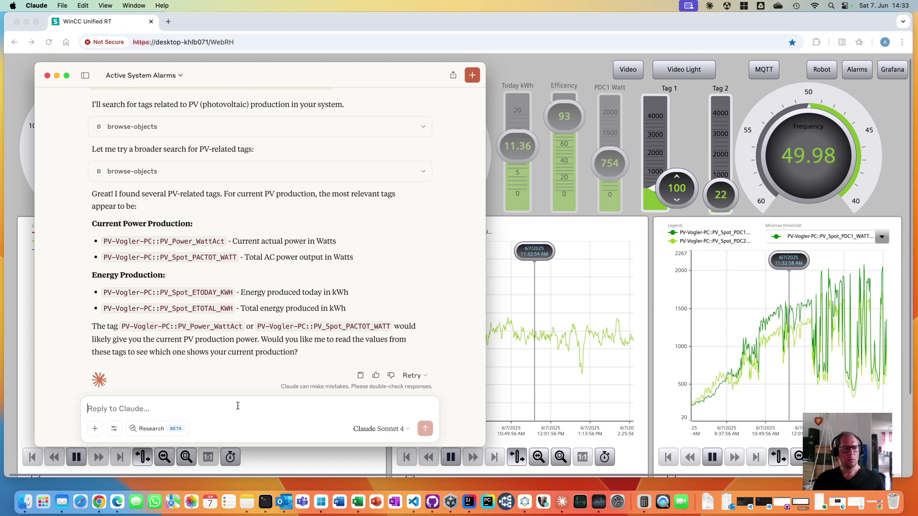
- Request a plot of the PV Power WattAct of the last 10 minutes, noting a logging tag must be found, and widen the chat window
{"action": "type", "text": "Ok, give me"}
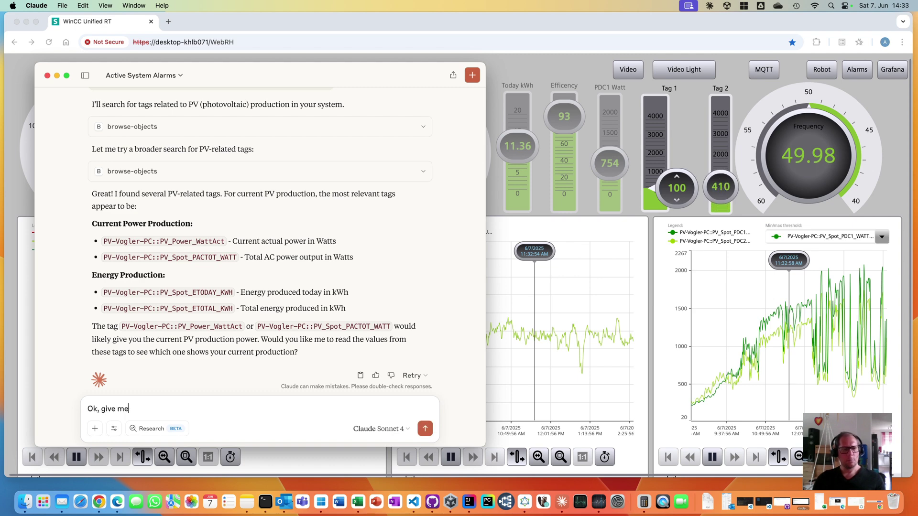
{"action": "type", "text": " a plot of t"}
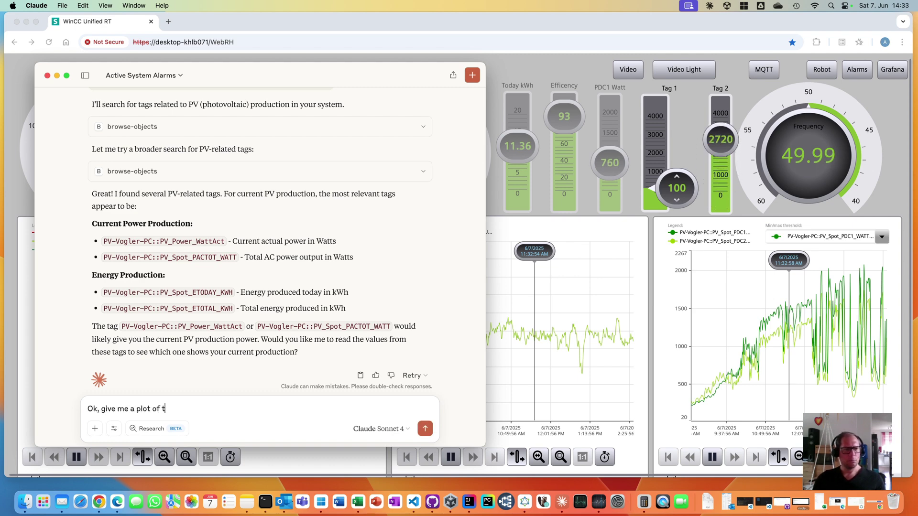
{"action": "type", "text": "he PV Power A"}
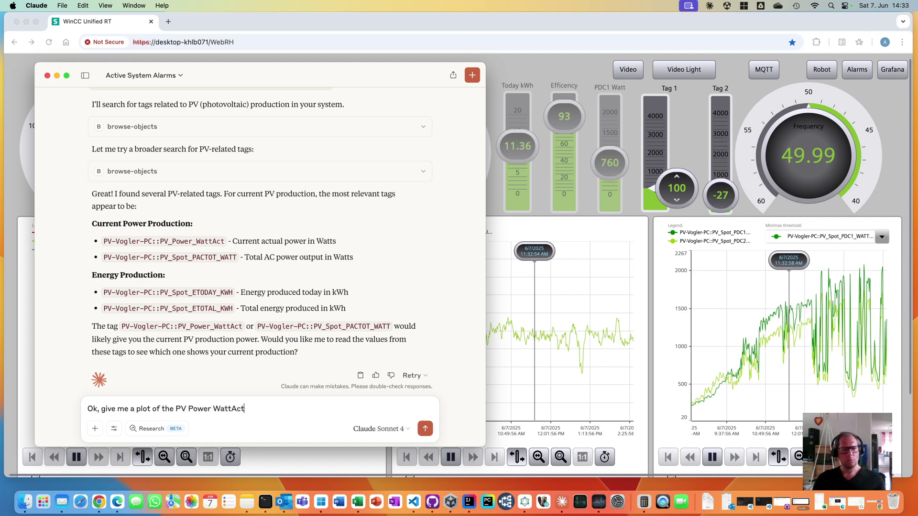
{"action": "type", "text": "attAct of the last 10 minutes."}
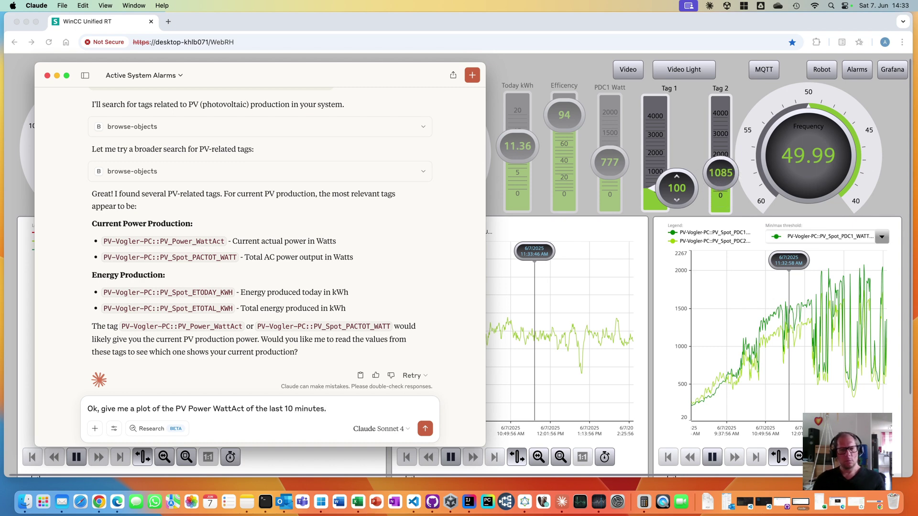
{"action": "type", "text": " You"}
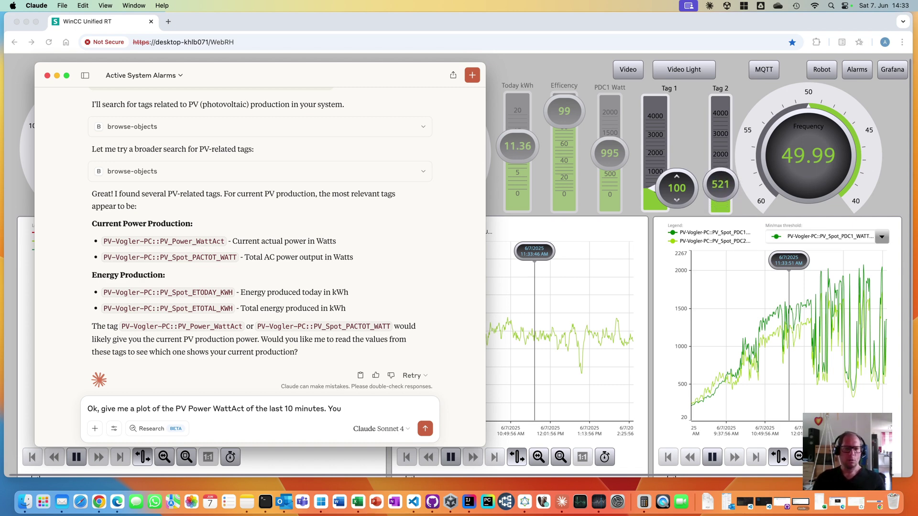
{"action": "type", "text": "will need to fo"}
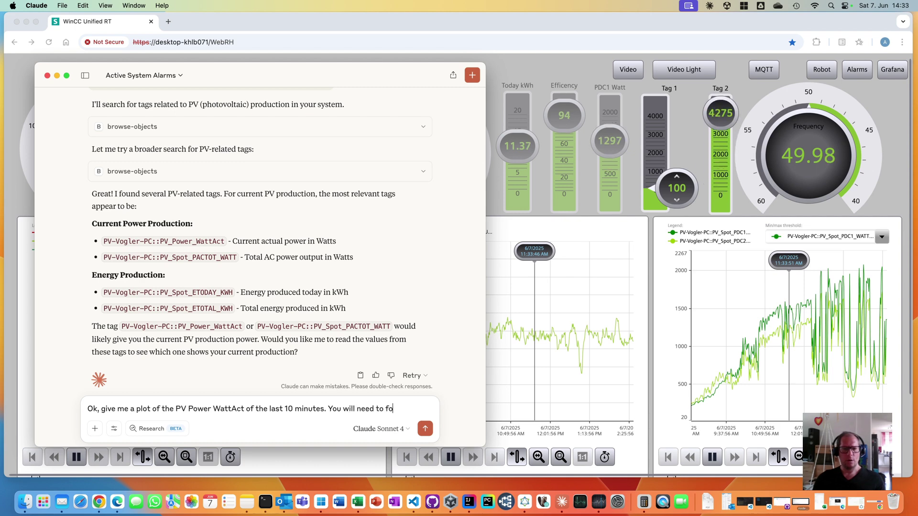
{"action": "key", "text": "BackSpace"}
{"action": "type", "text": "ind a logging tag for this tag."}
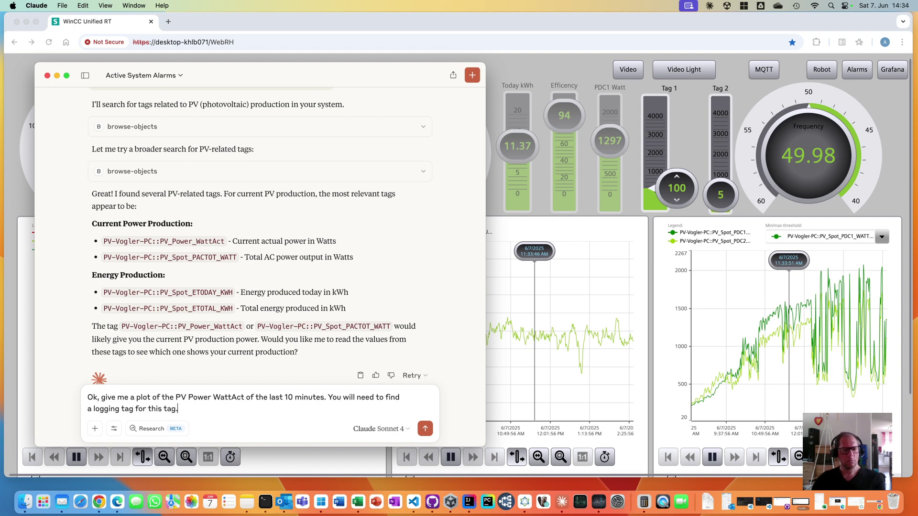
{"action": "key", "text": "Return"}
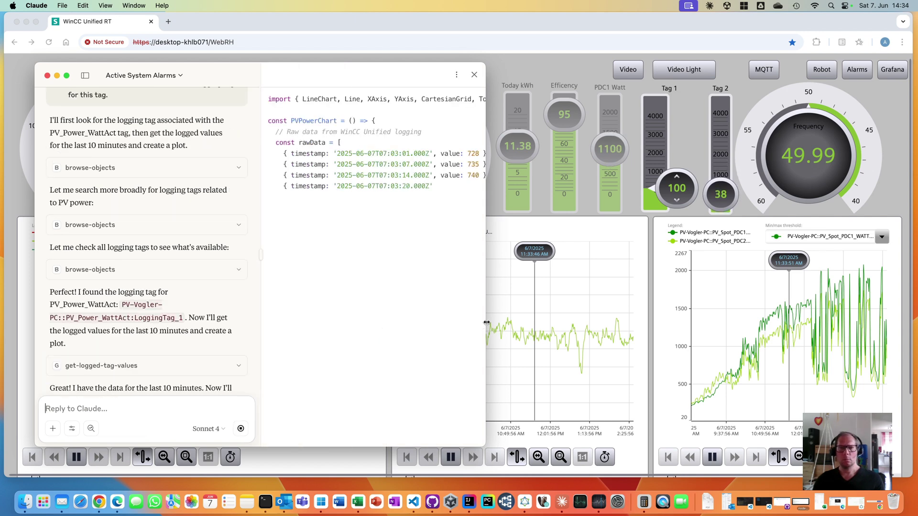
{"action": "left_click_drag", "start_coordinate": [487, 323], "coordinate": [665, 323]}
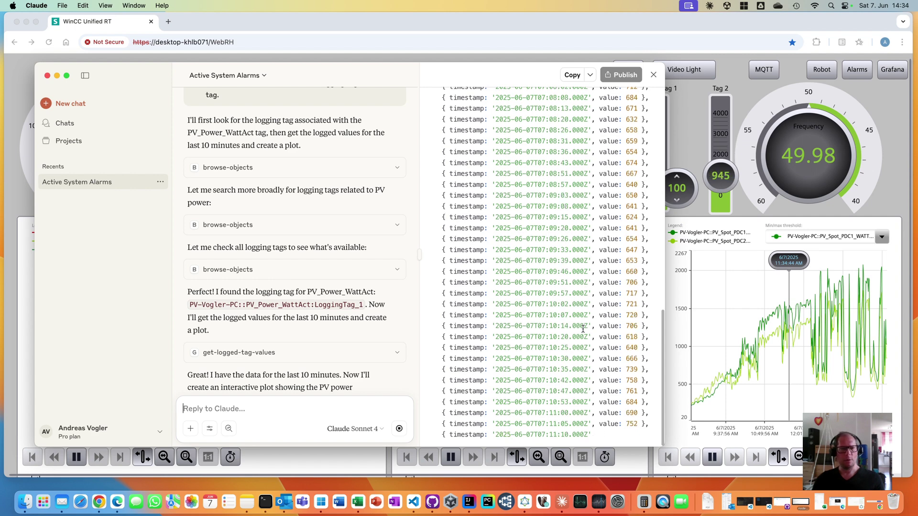
- Examine the tag searches behind the plot and expand the get-logged-tag-values call to inspect its request and returned PV power values
{"action": "scroll", "coordinate": [346, 333], "scroll_direction": "up", "scroll_amount": 2}
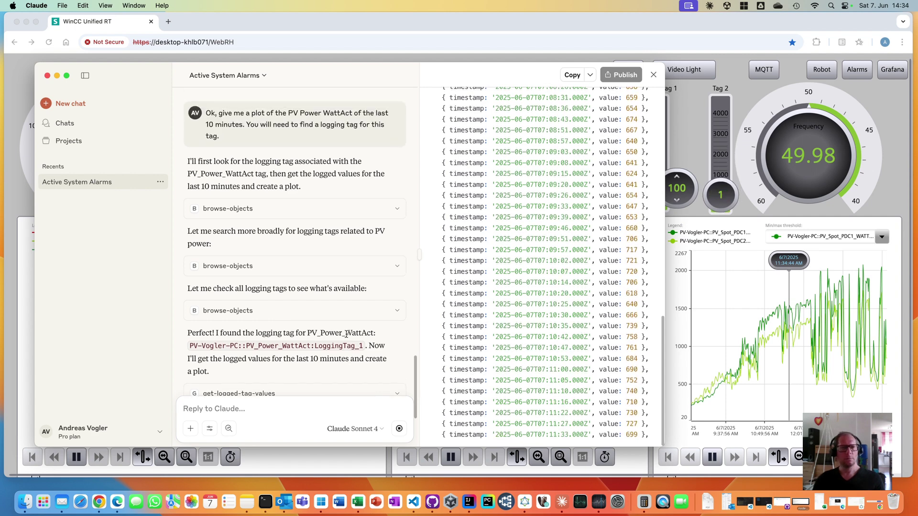
{"action": "scroll", "coordinate": [347, 333], "scroll_direction": "down", "scroll_amount": 2}
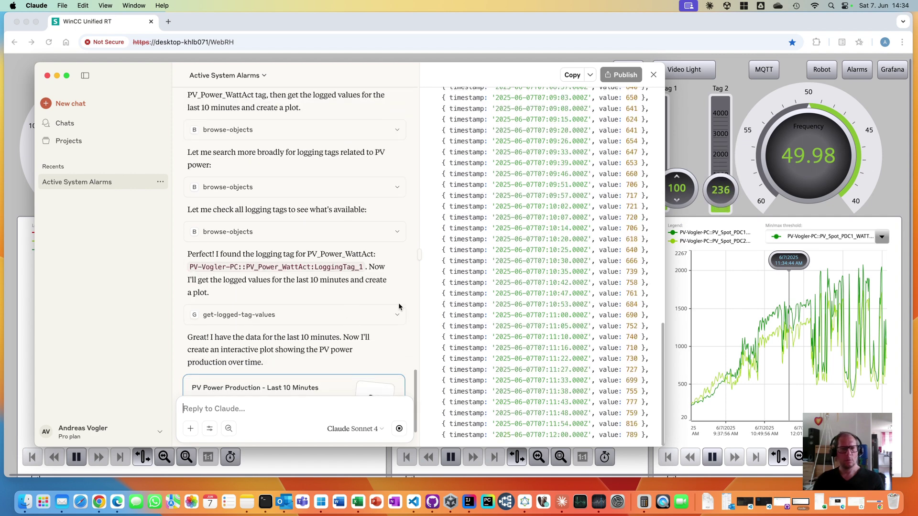
{"action": "left_click", "coordinate": [397, 317]}
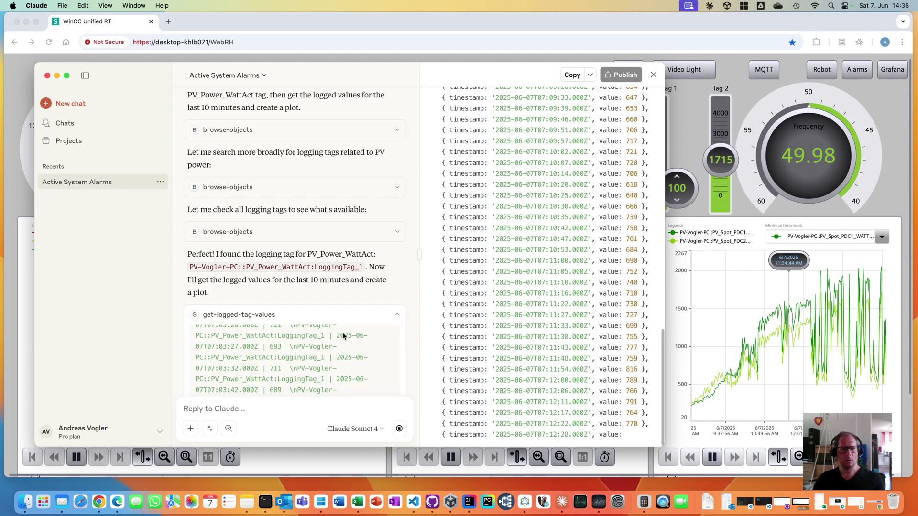
{"action": "scroll", "coordinate": [342, 333], "scroll_direction": "up", "scroll_amount": 10}
{"action": "scroll", "coordinate": [342, 332], "scroll_direction": "up", "scroll_amount": 4}
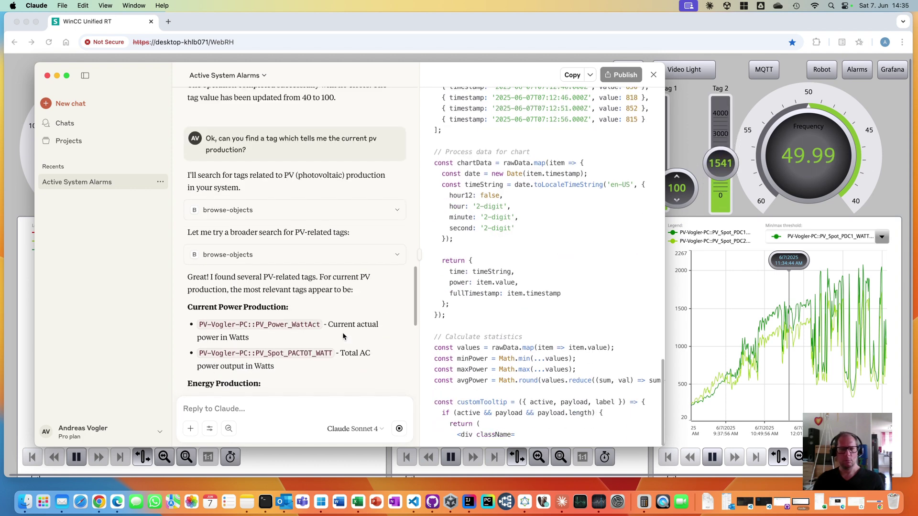
{"action": "scroll", "coordinate": [342, 332], "scroll_direction": "down", "scroll_amount": 8}
{"action": "scroll", "coordinate": [343, 330], "scroll_direction": "down", "scroll_amount": 8}
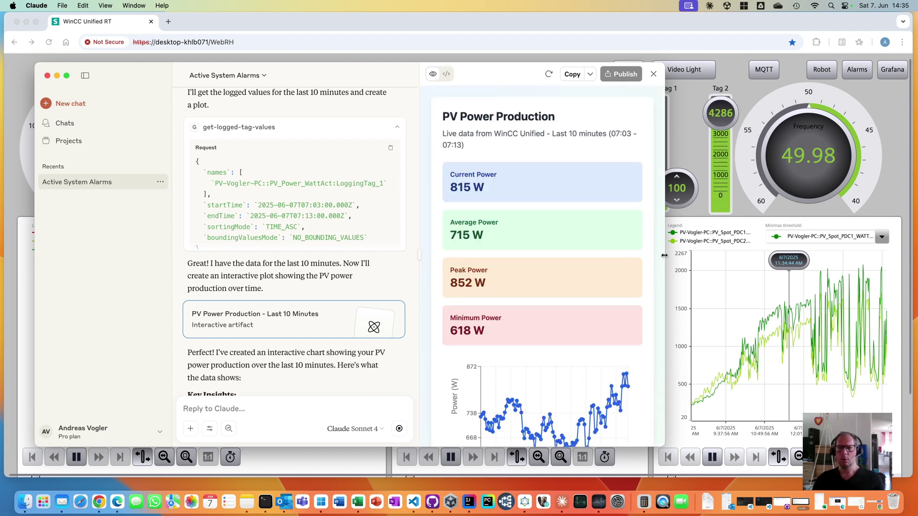
- Widen the chat window and review the PV Power Production chart down to its Analysis section
{"action": "left_click_drag", "start_coordinate": [663, 253], "coordinate": [809, 248]}
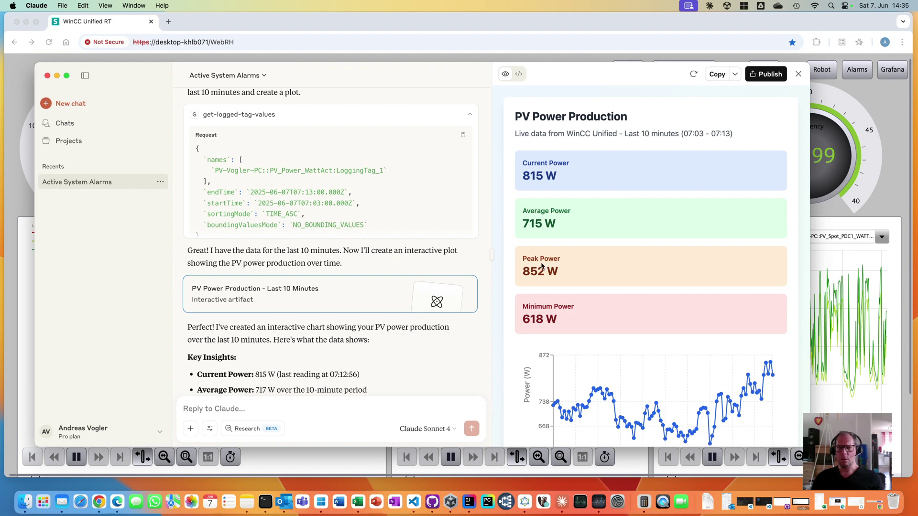
{"action": "scroll", "coordinate": [646, 351], "scroll_direction": "down", "scroll_amount": 5}
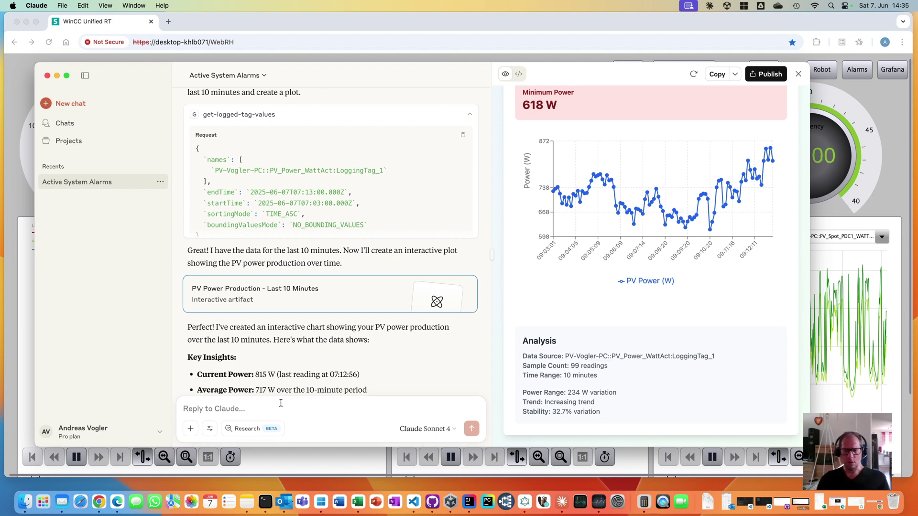
- Send the question "what is the current power frequency? and is it in a valid range." and narrow the window to uncover the Frequency gauge
{"action": "type", "text": "wha"}
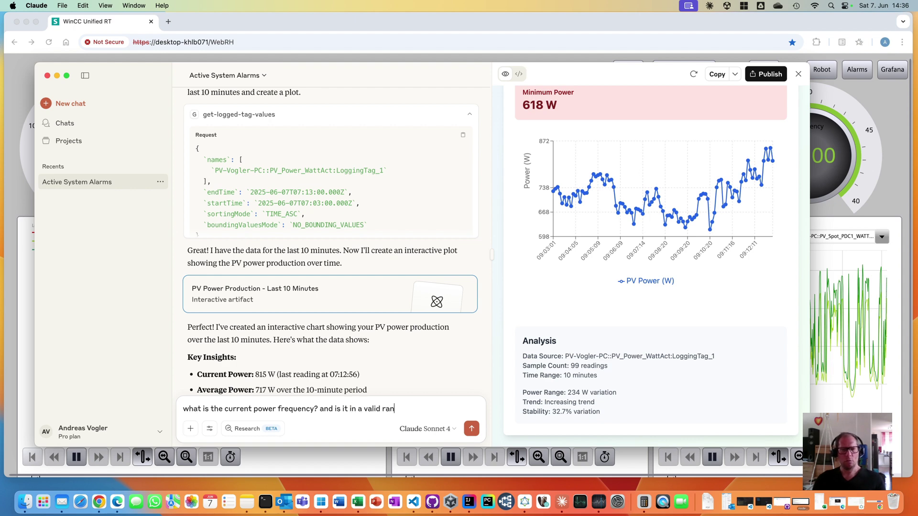
{"action": "key", "text": "Return"}
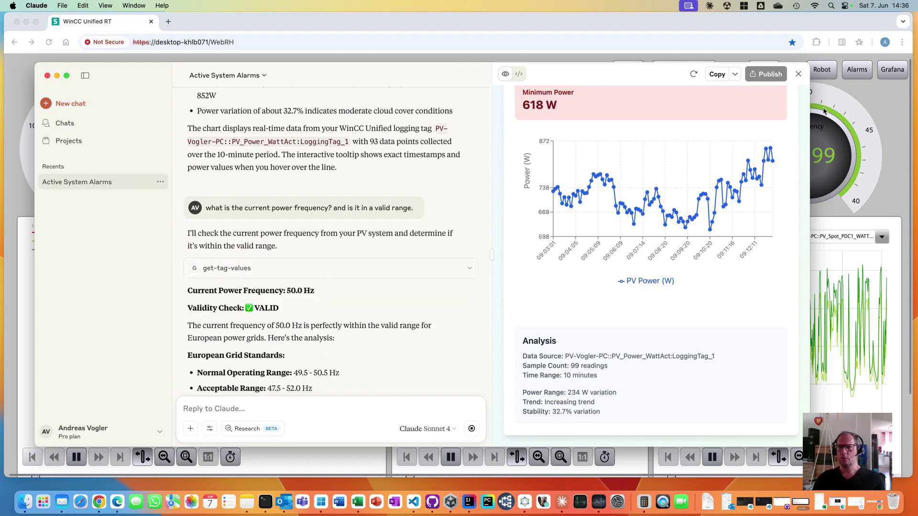
{"action": "left_click_drag", "start_coordinate": [749, 148], "coordinate": [640, 149]}
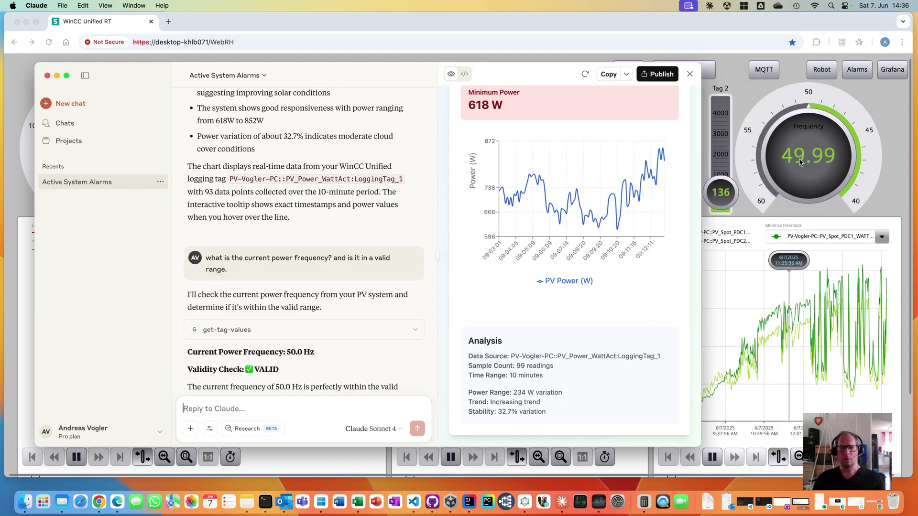
- Read the reply's frequency validity check, European grid standards and status details
{"action": "scroll", "coordinate": [348, 333], "scroll_direction": "down", "scroll_amount": 3}
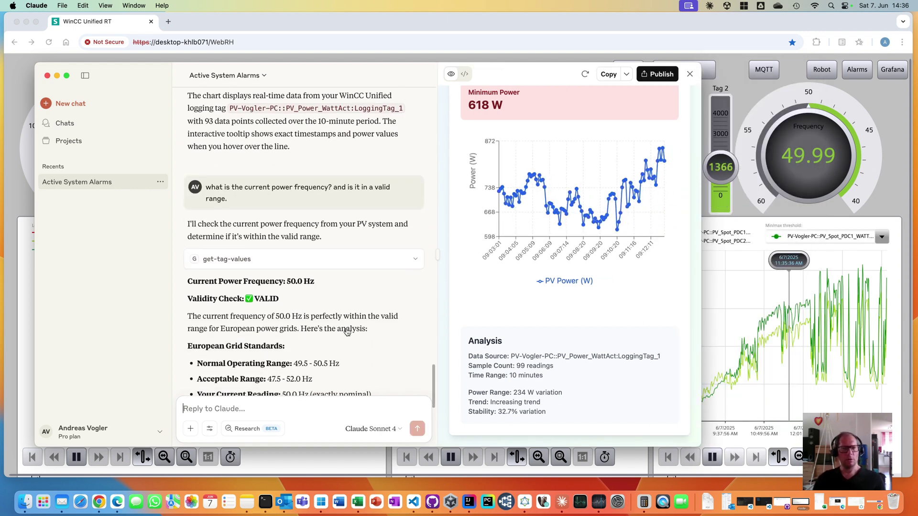
{"action": "scroll", "coordinate": [245, 341], "scroll_direction": "down", "scroll_amount": 2}
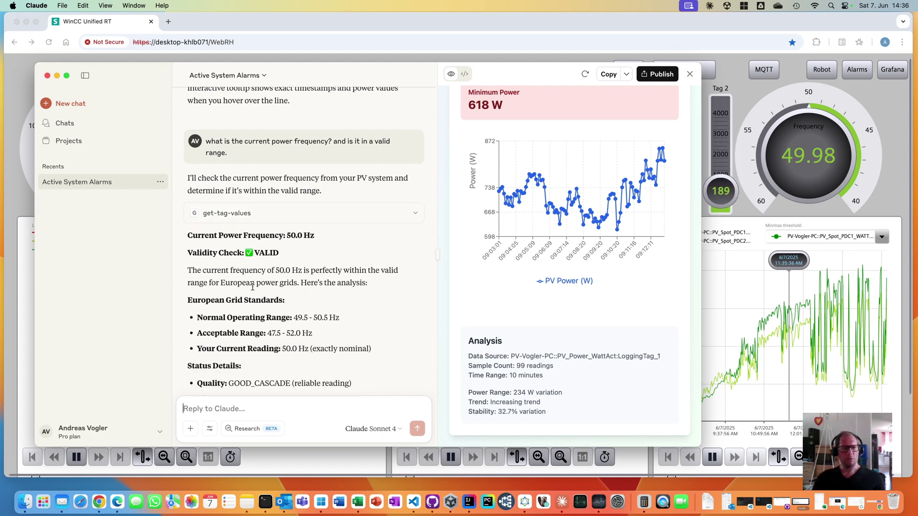
{"action": "scroll", "coordinate": [307, 314], "scroll_direction": "down", "scroll_amount": 3}
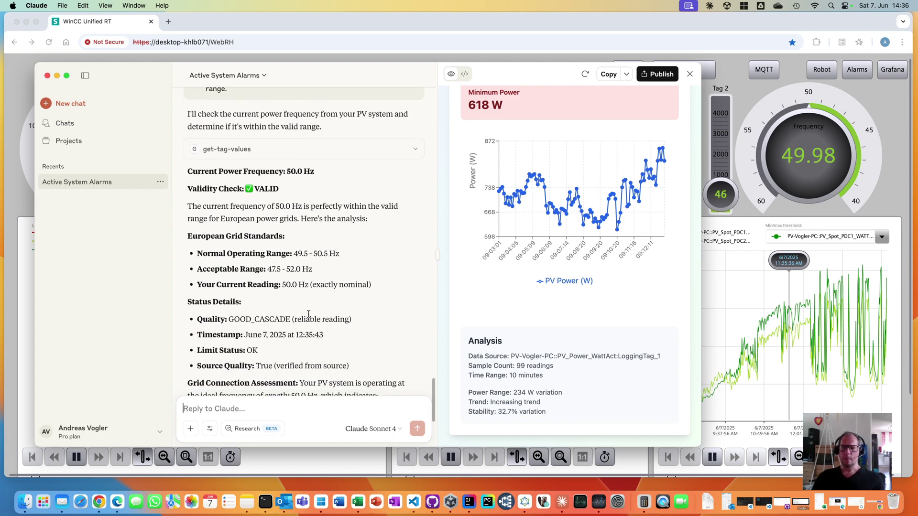